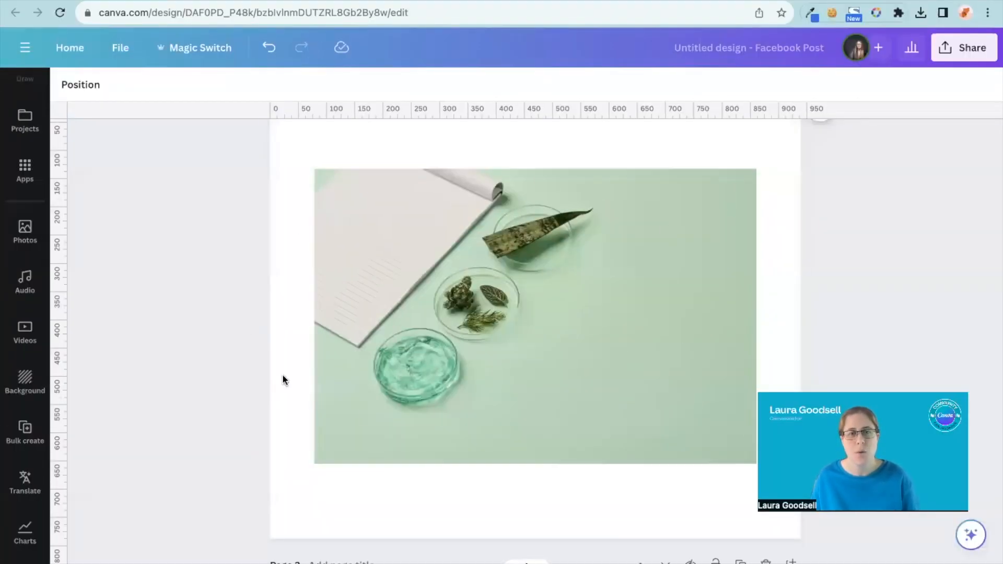
Step: Reposition the green notepad photo on page 1 and enlarge it to span the full page width
left_click(498, 329)
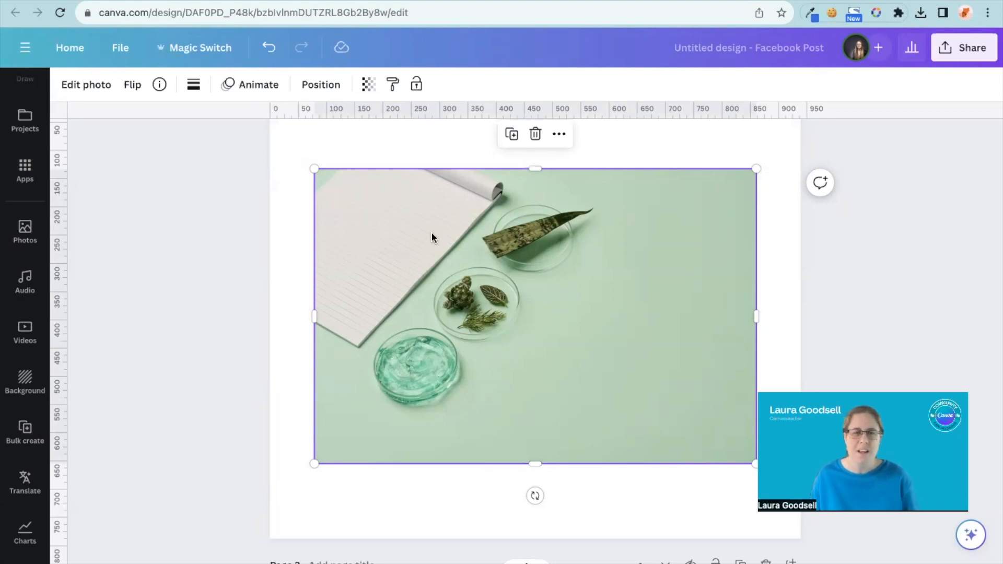
left_click_drag(538, 293, 573, 297)
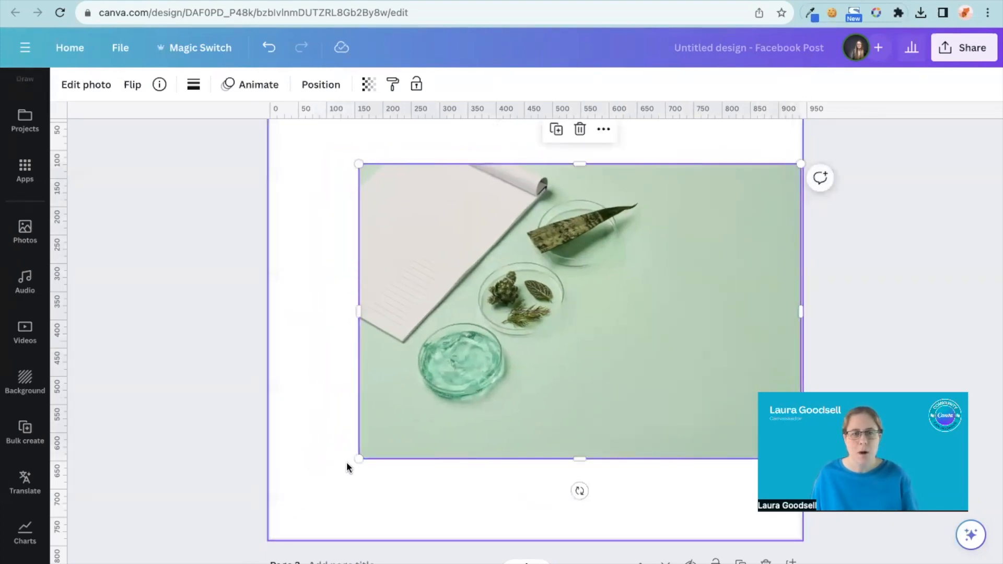
left_click_drag(354, 459, 262, 512)
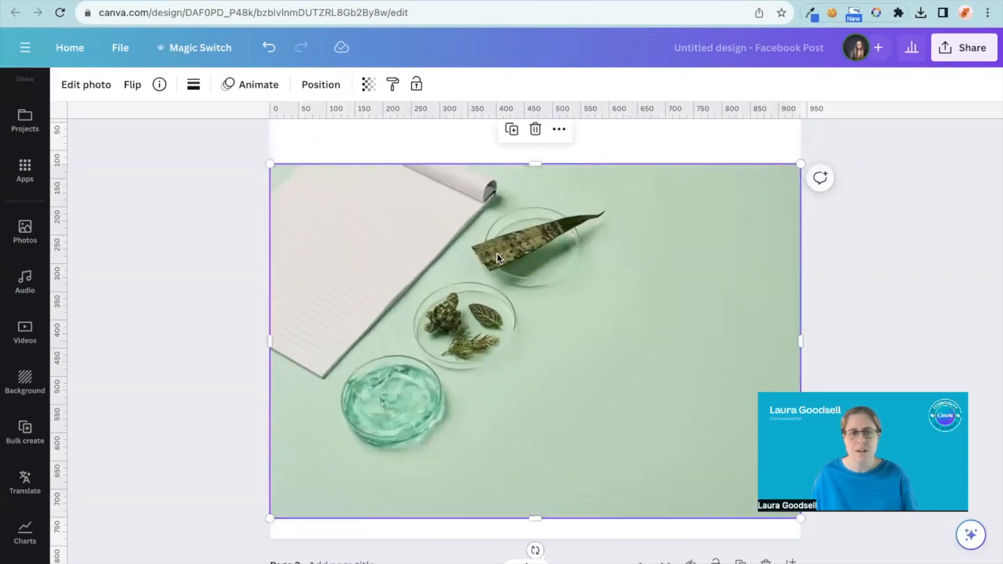
left_click(196, 291)
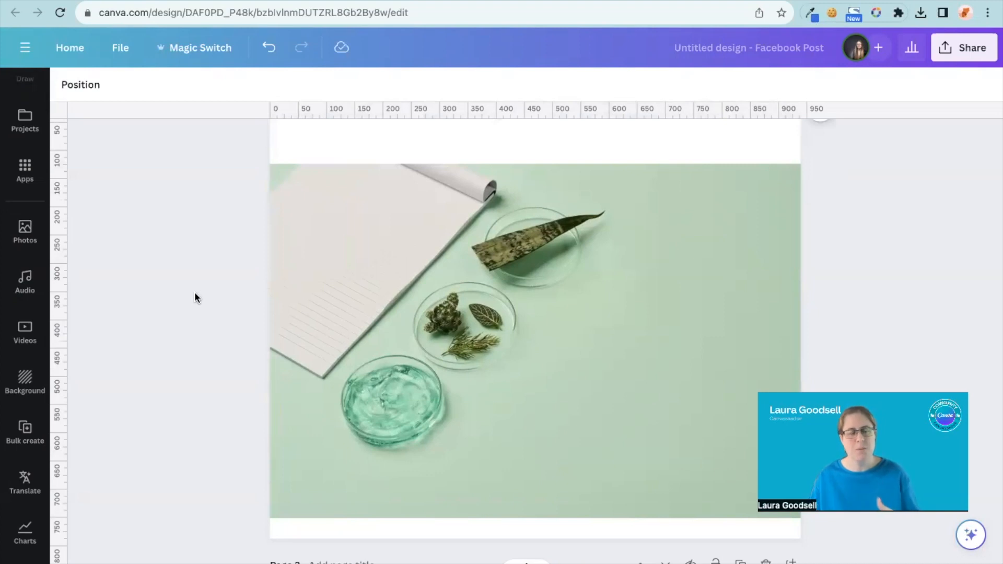
left_click(510, 321)
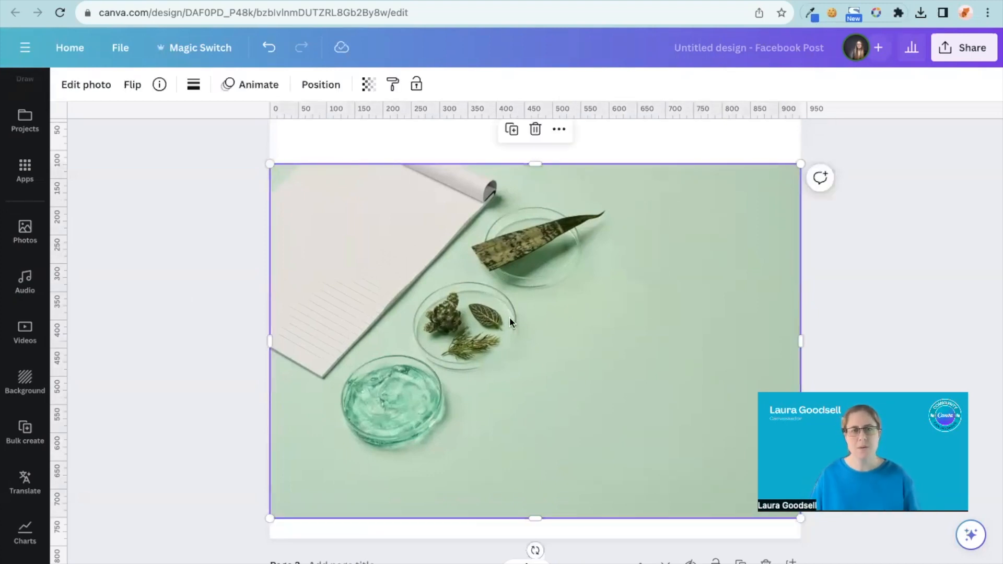
left_click(169, 312)
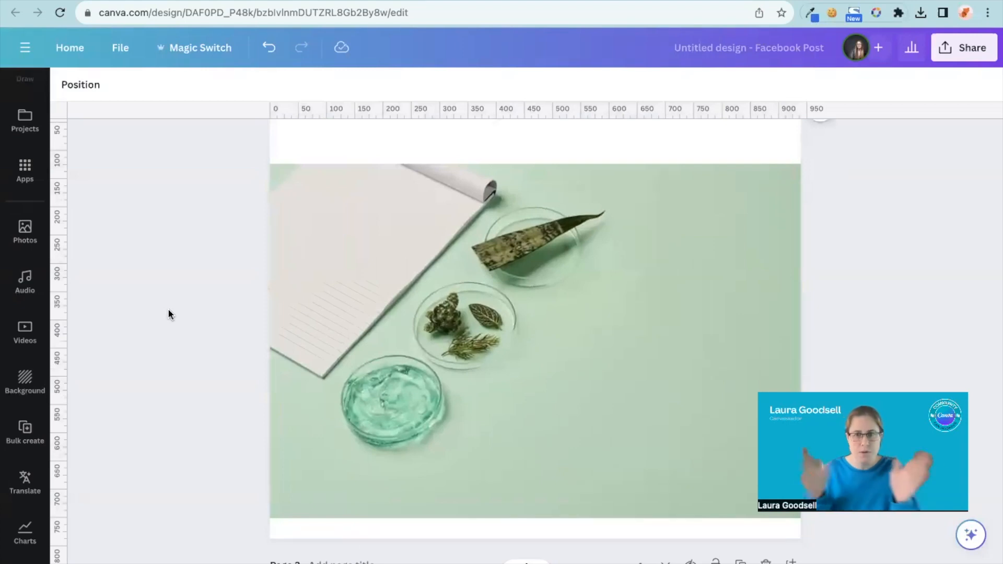
Step: Apply Magic Grab to the notepad photo to separate its subject from the background
left_click(519, 321)
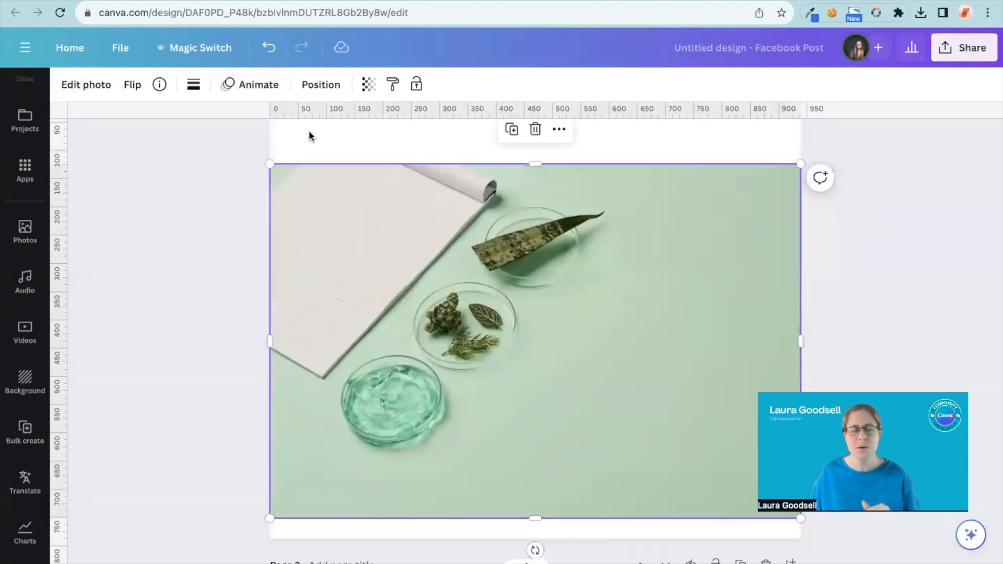
left_click(78, 87)
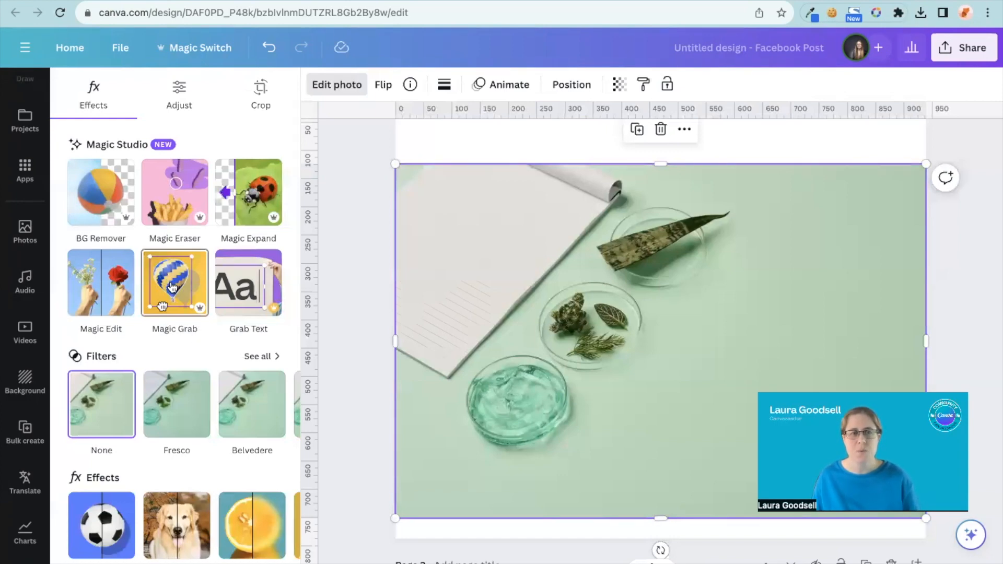
left_click(174, 284)
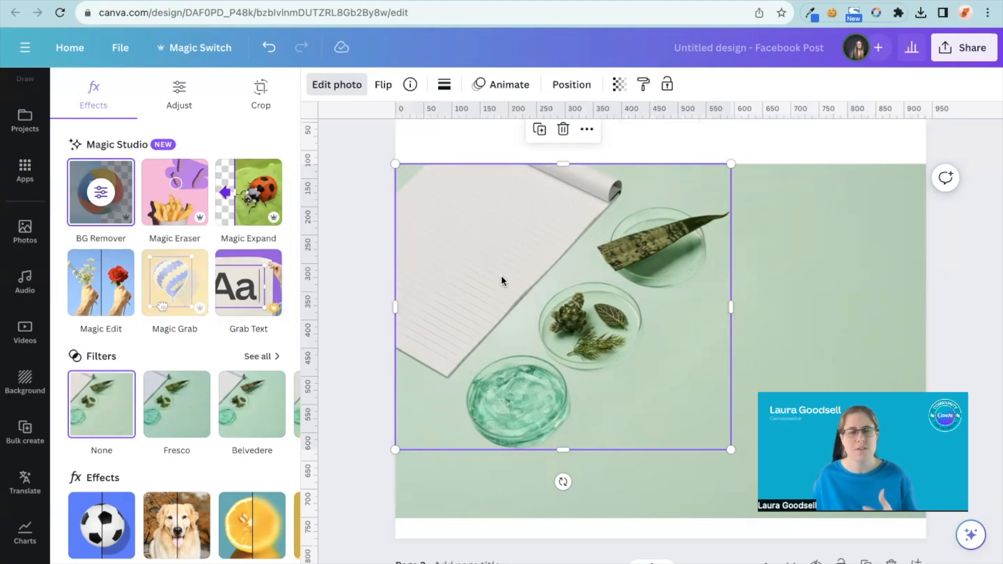
Step: Enlarge the grabbed notepad and glass dishes until they fill the photo's full height, and deselect them
left_click_drag(561, 324, 516, 254)
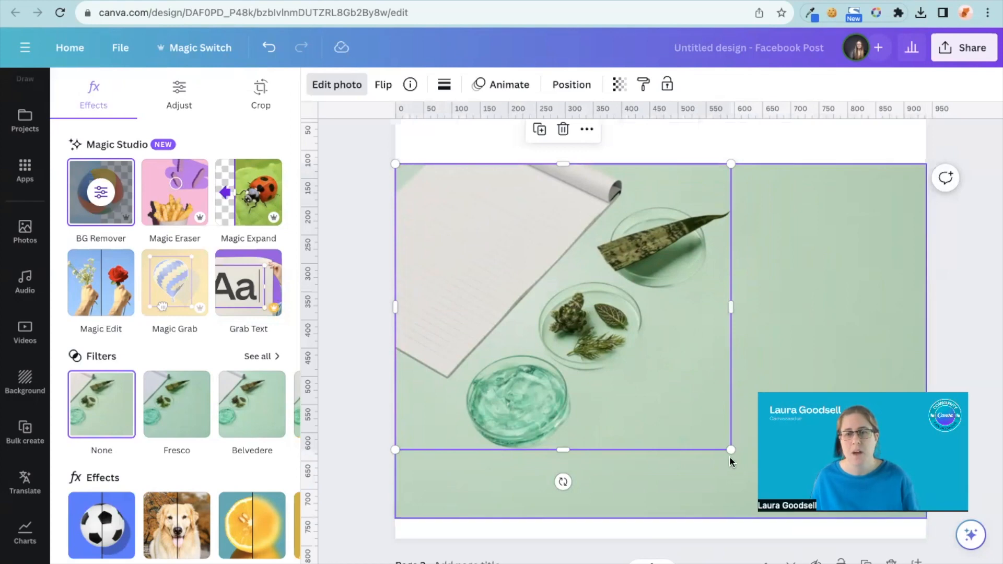
left_click_drag(730, 449, 820, 517)
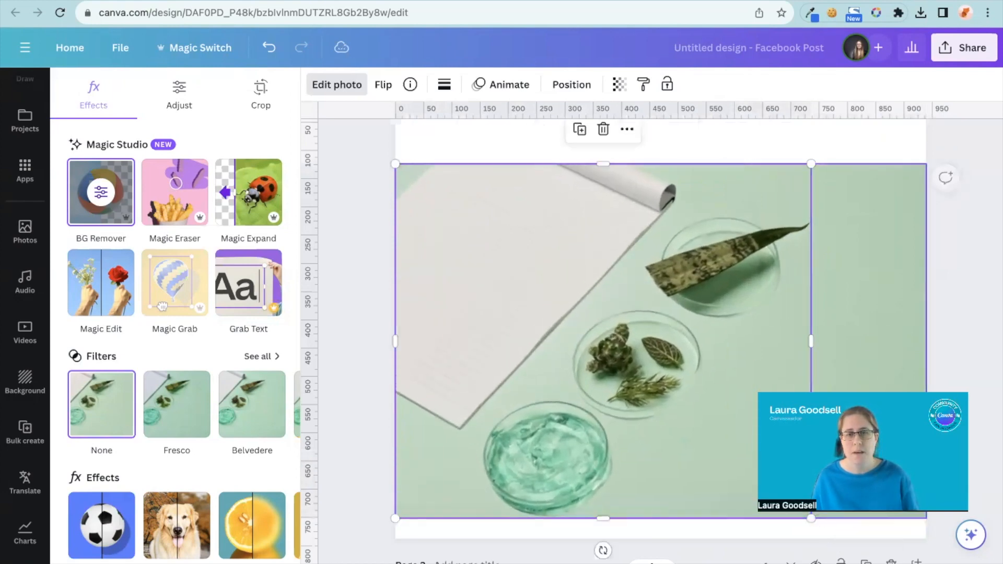
left_click(873, 274)
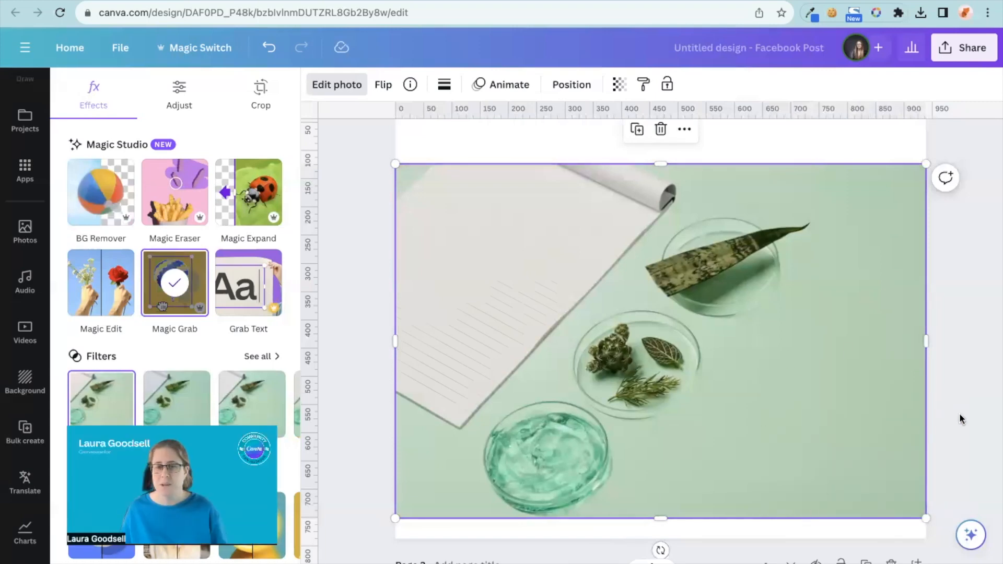
key("Escape")
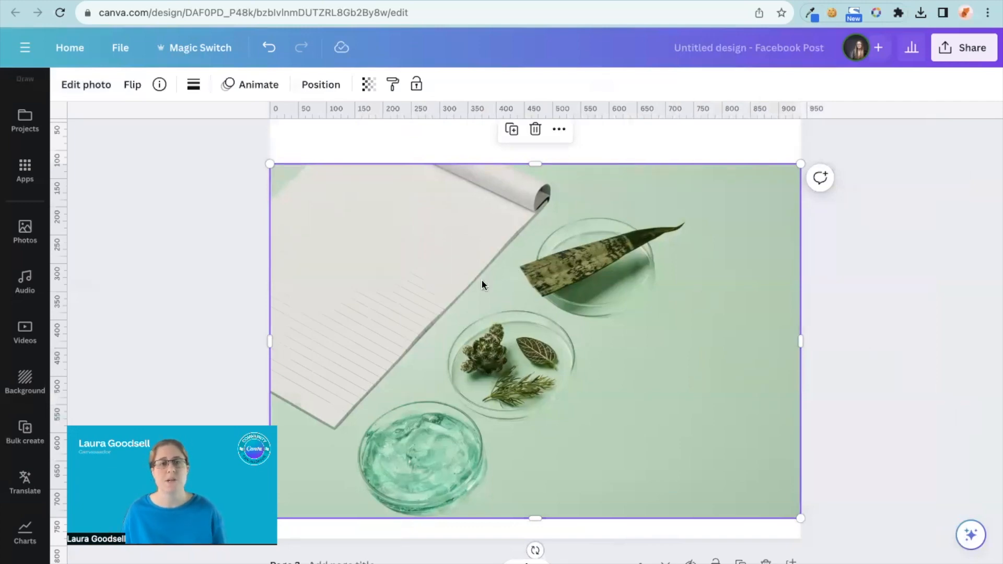
Step: Apply Magic Grab to the photo of the hand holding a striped cup on page 2
scroll(452, 292, "down", 5)
scroll(452, 291, "down", 5)
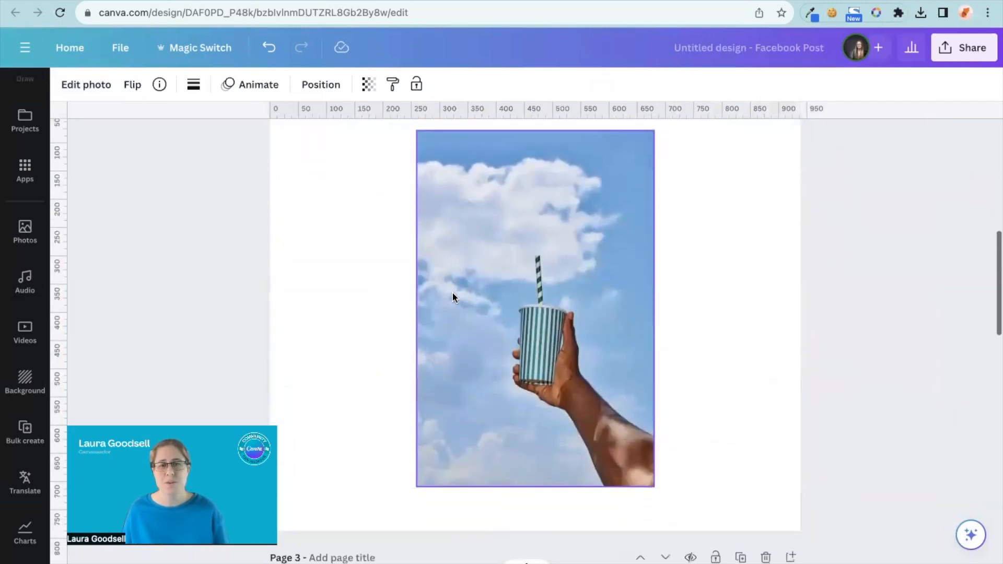
left_click_drag(499, 299, 555, 385)
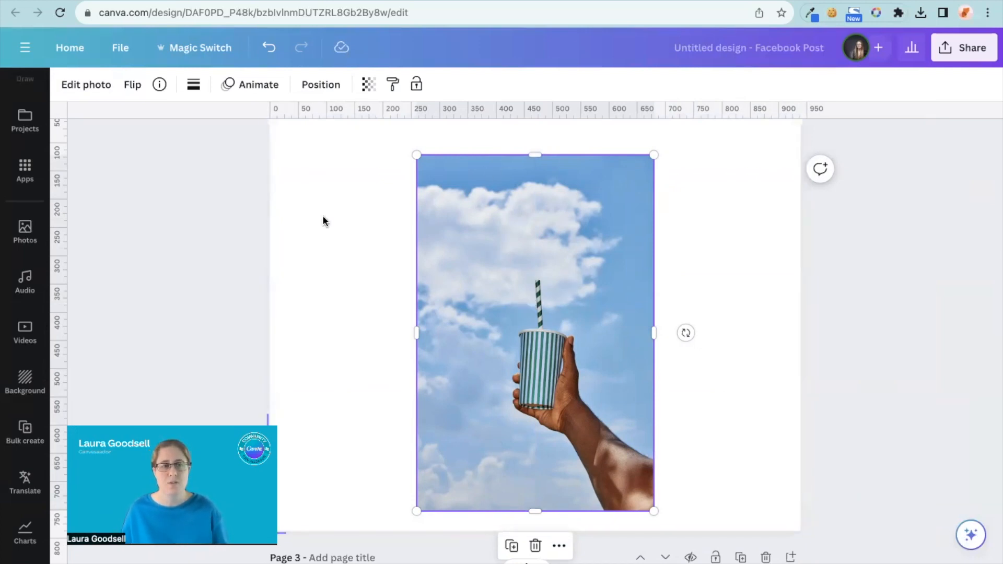
left_click(78, 86)
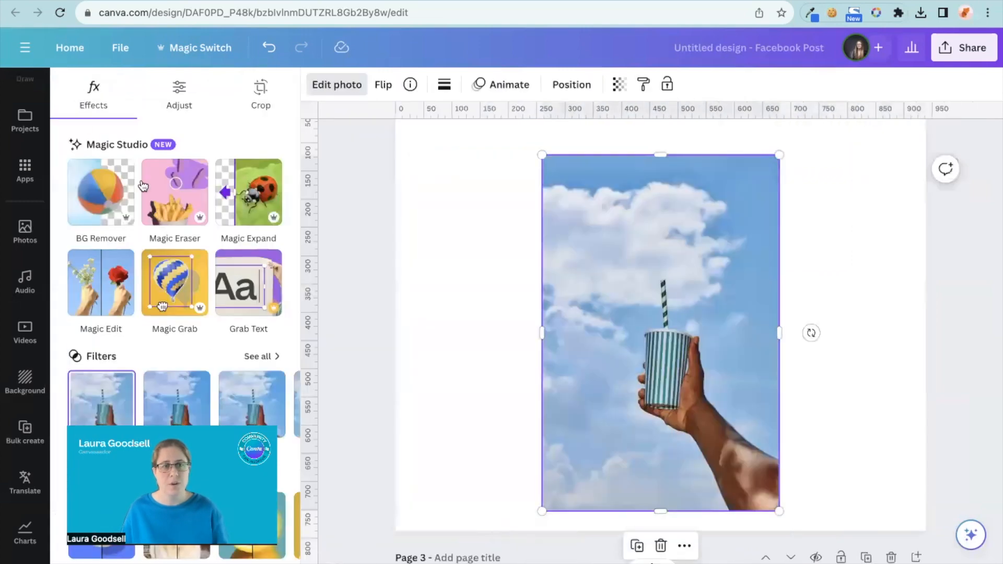
left_click(180, 294)
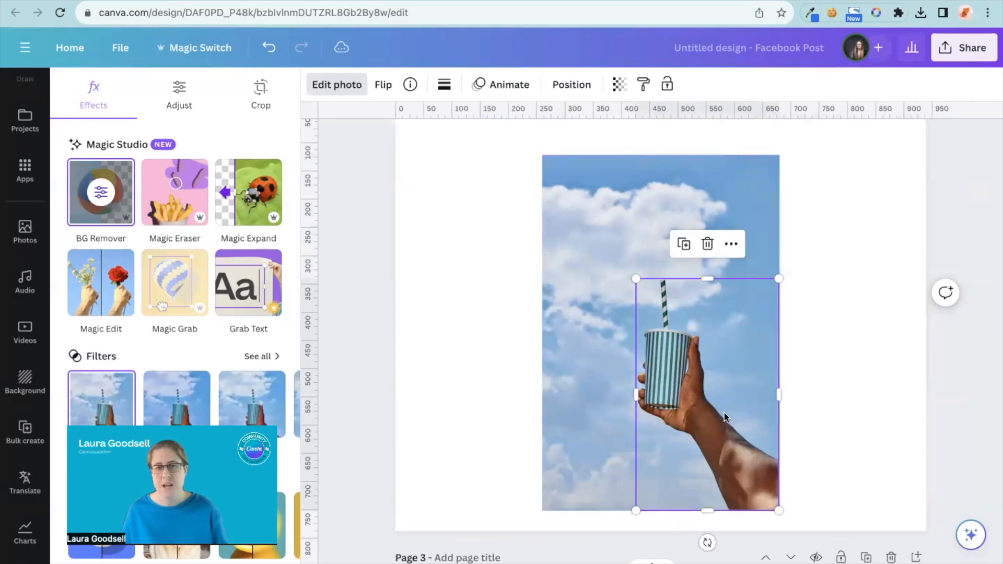
Step: Enlarge the grabbed hand and cup beyond the sky photo's top edge and shift them toward the page's right side
left_click_drag(625, 265, 547, 134)
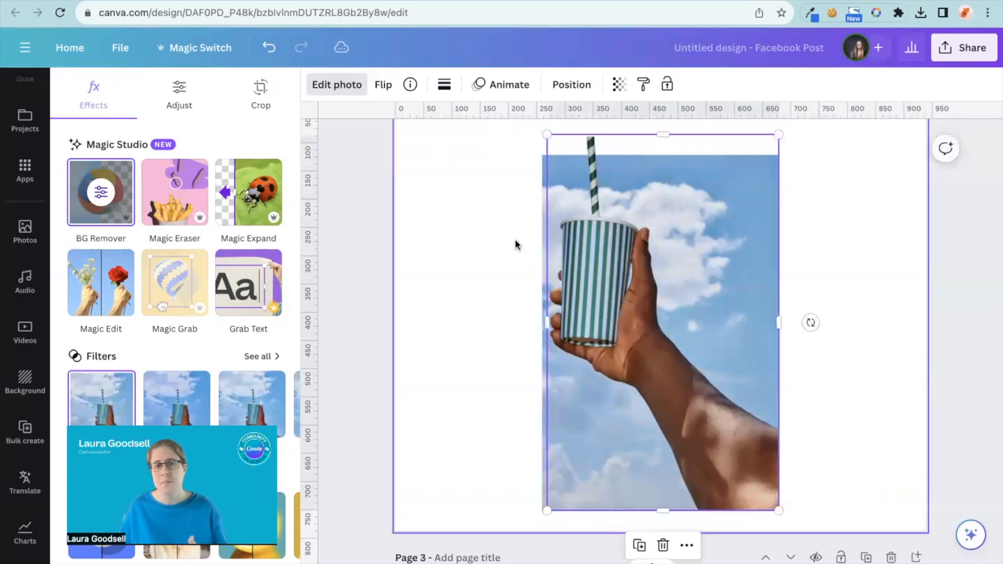
left_click(515, 241)
left_click_drag(489, 342, 571, 346)
left_click(332, 344)
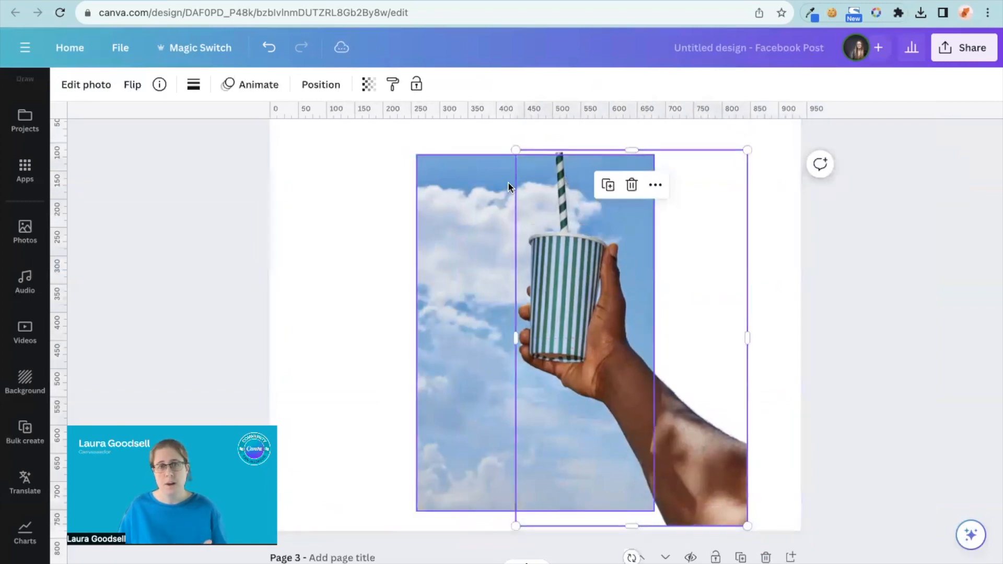
Step: Enlarge the hand and cup slightly at the page's right edge and move the sky photo to the left, separating the two
left_click_drag(515, 150, 504, 130)
left_click_drag(603, 308, 674, 327)
left_click(317, 327)
left_click_drag(528, 357, 424, 359)
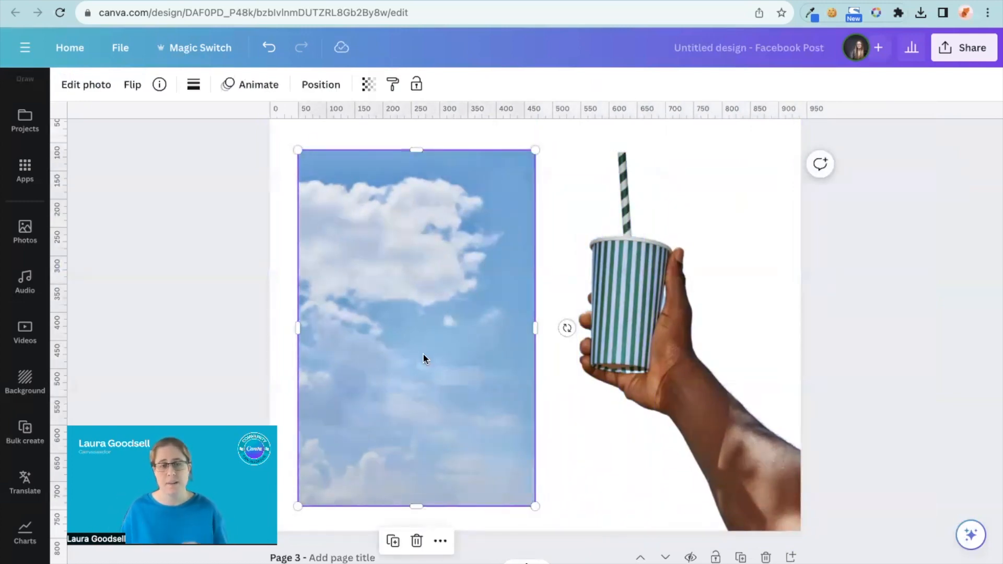
Step: Apply Magic Grab to the boot and flowers photo on page 3
scroll(424, 359, "down", 8)
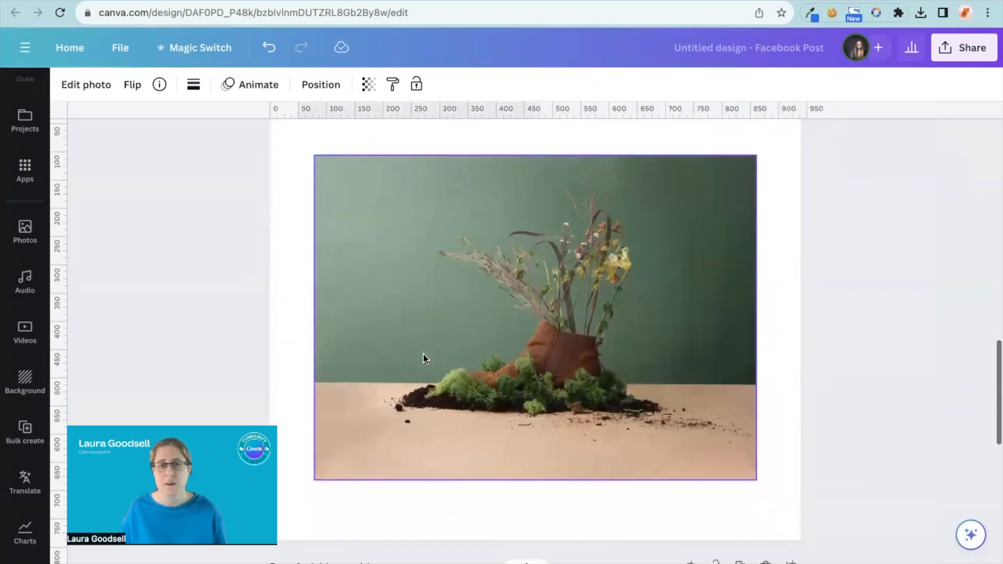
left_click(570, 312)
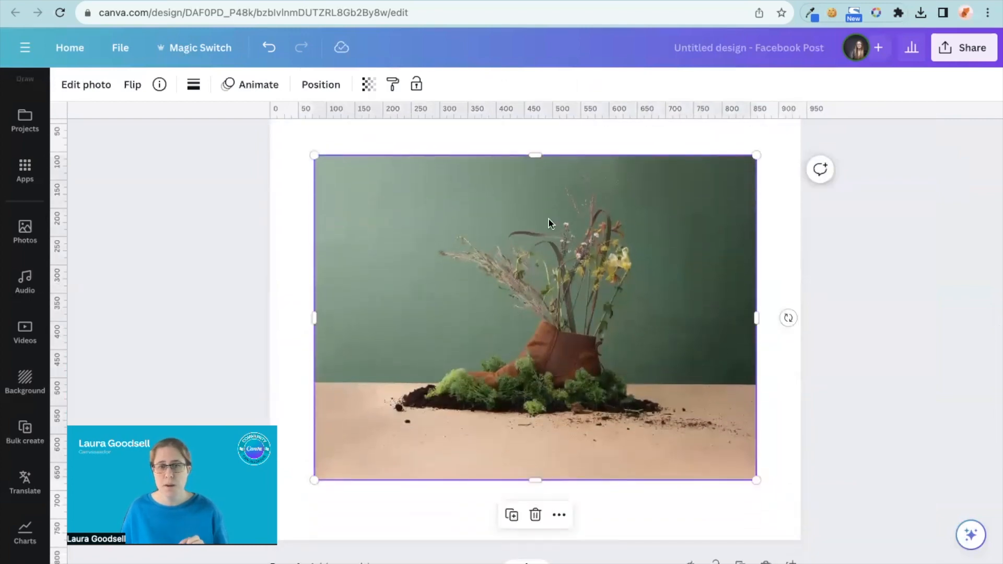
left_click(87, 86)
left_click(158, 282)
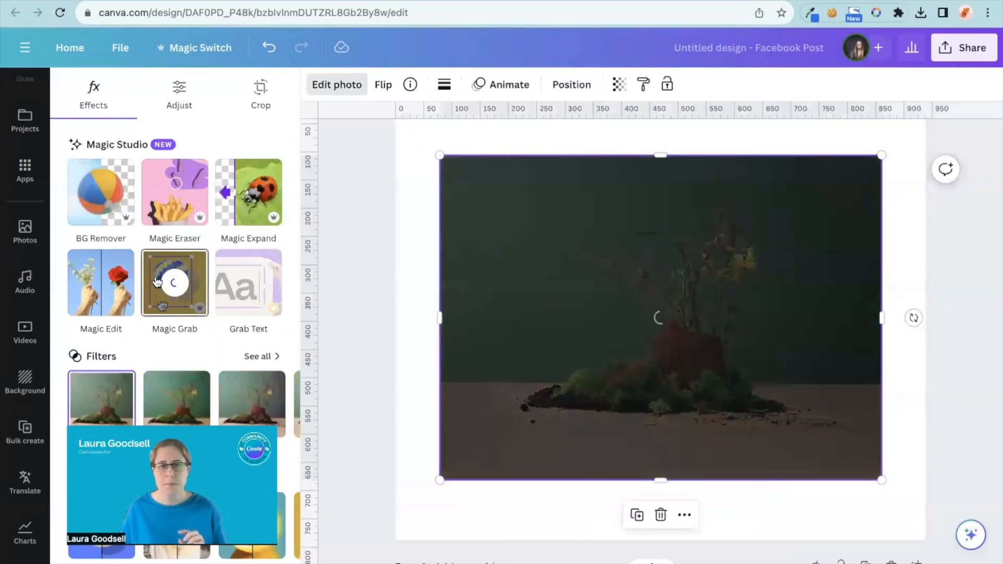
Step: Move the grabbed boot to the right and enlarge it, and set the remaining green wall image as the page background
left_click_drag(676, 349, 825, 351)
left_click_drag(663, 179, 569, 180)
left_click(542, 270)
right_click(542, 270)
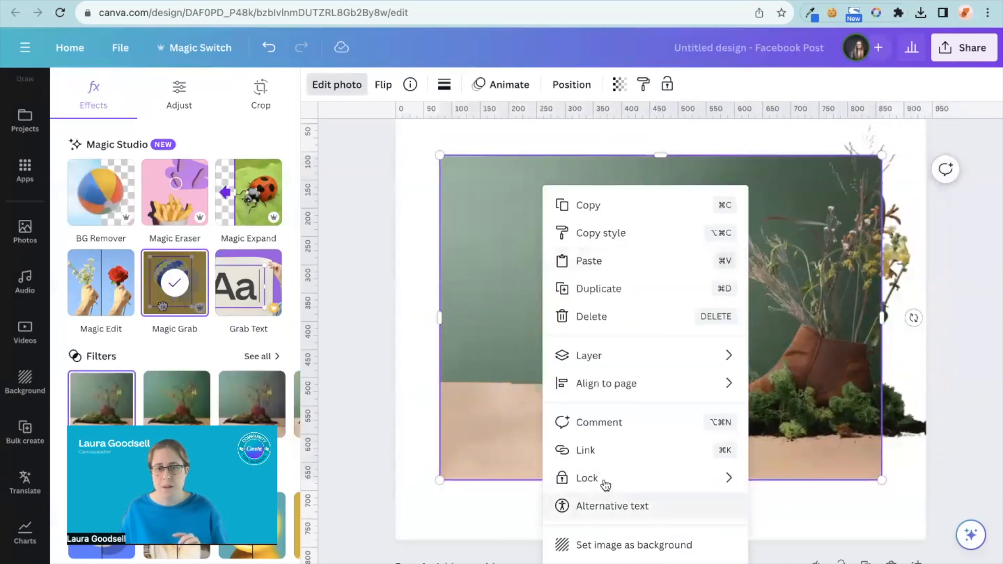
scroll(615, 544, "down", 2)
left_click(615, 543)
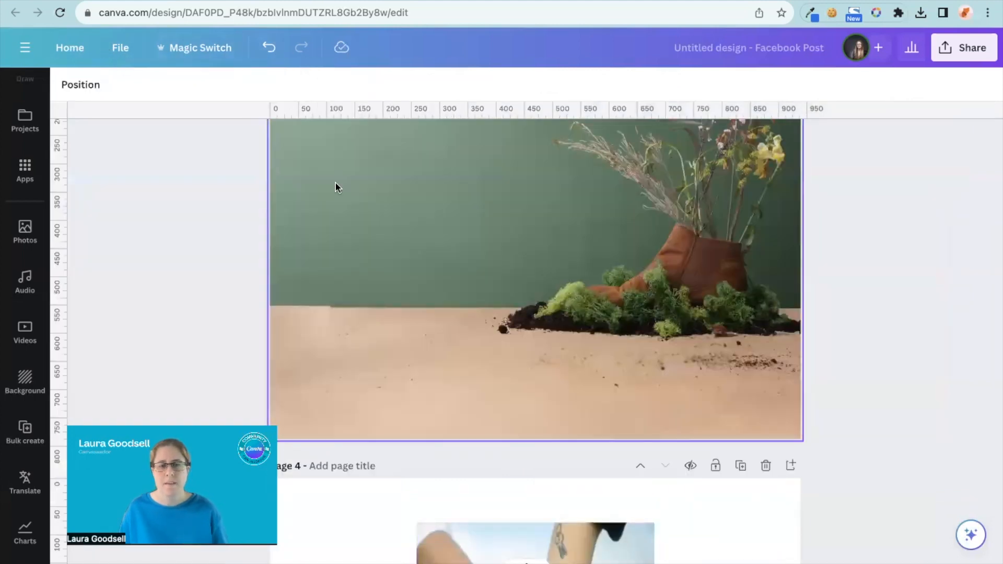
Step: Enlarge the boot and flowers cutout further and place it in the page's lower right, running past the right edge
scroll(336, 183, "up", 2)
left_click(681, 350)
left_click_drag(681, 350, 737, 376)
left_click_drag(528, 139, 340, 68)
left_click_drag(669, 271, 702, 326)
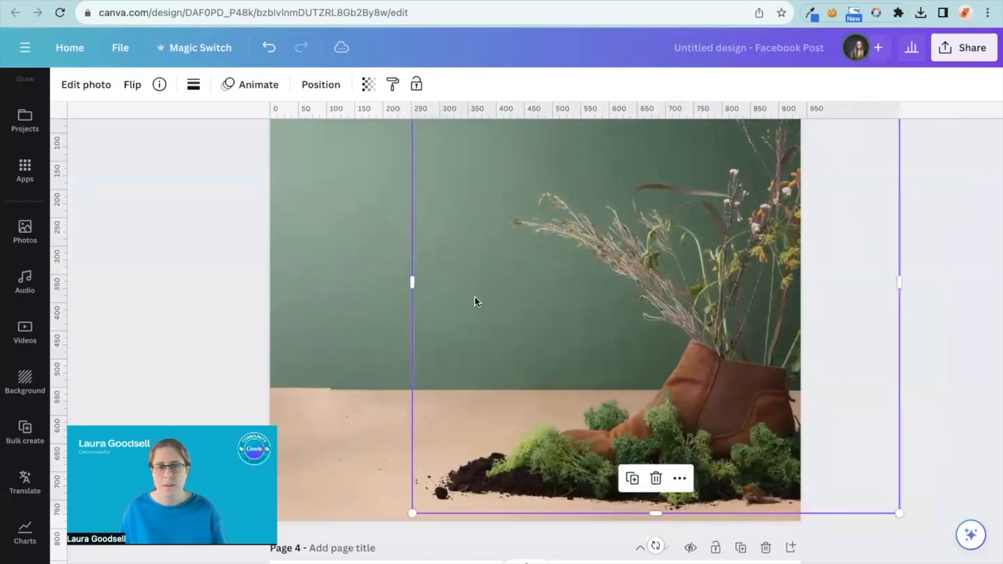
scroll(871, 401, "up", 1)
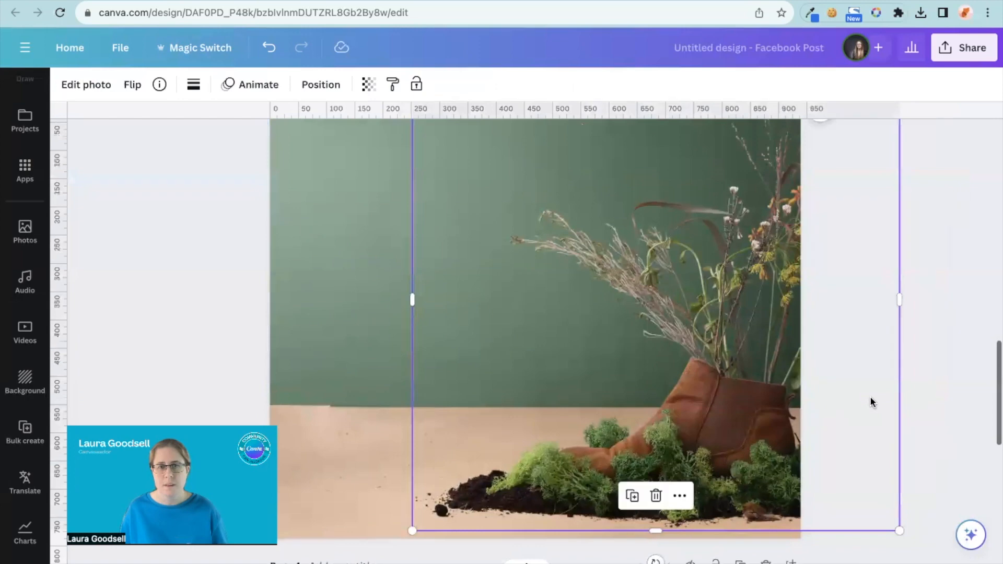
left_click(917, 399)
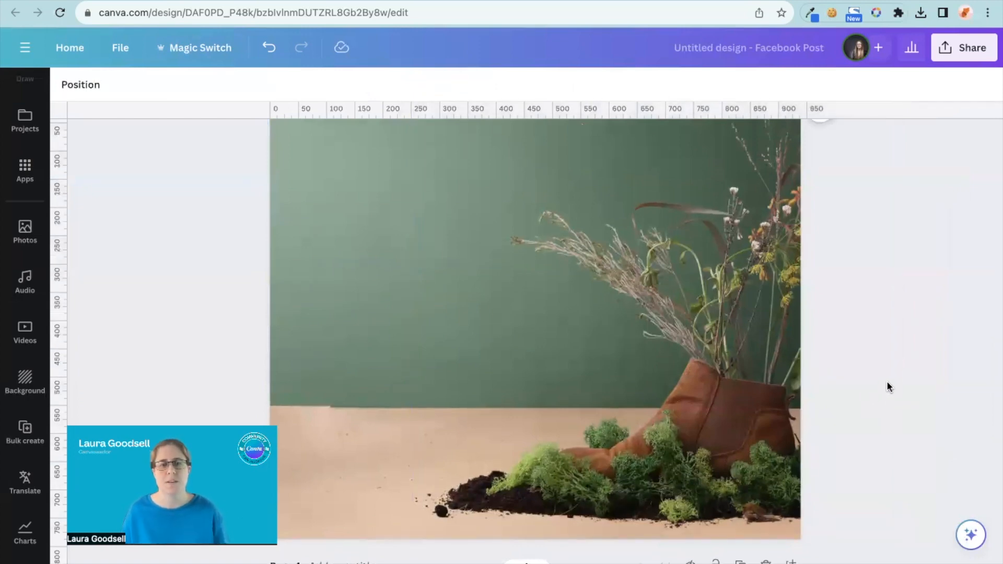
Step: Apply Magic Grab to the photo of the painted hands on page 4
scroll(769, 391, "down", 5)
scroll(769, 391, "down", 4)
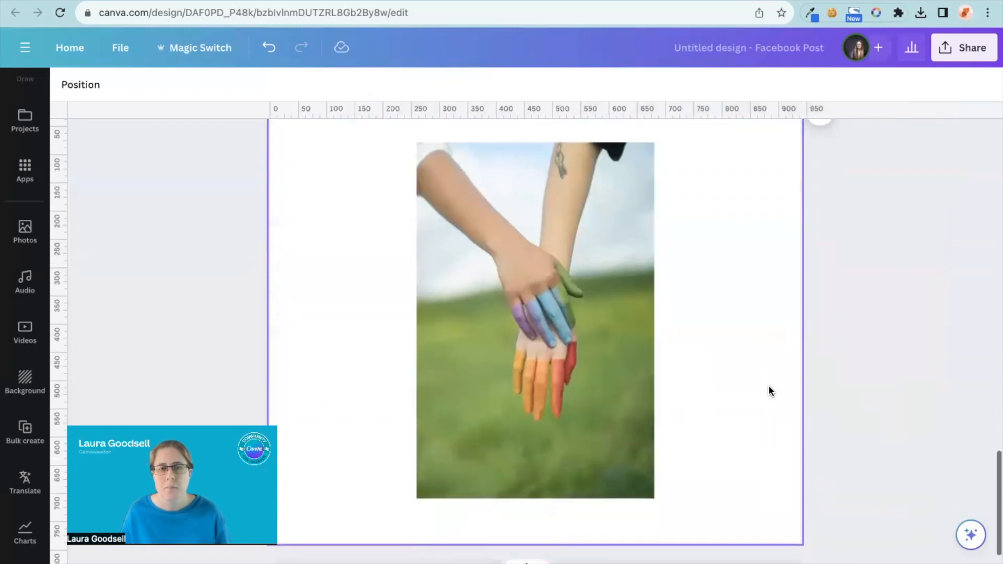
left_click(562, 325)
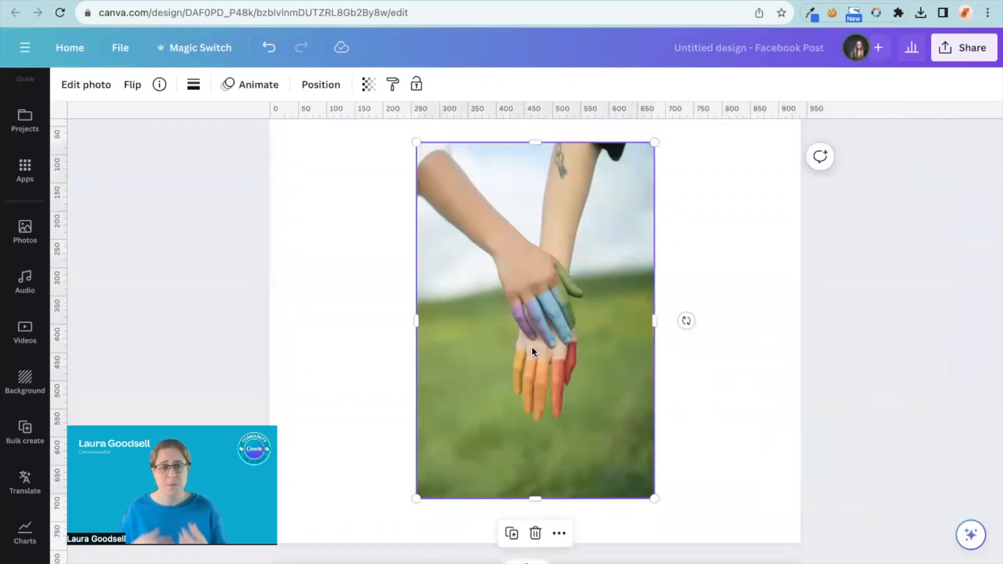
left_click(81, 85)
left_click(177, 302)
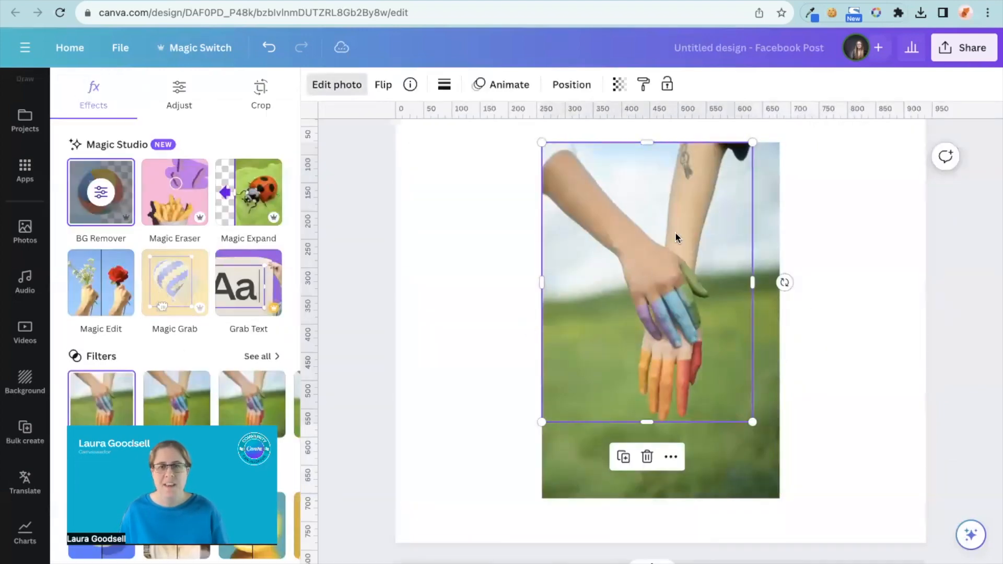
Step: Enlarge the grabbed hands beyond the photo's edges and move them toward the page's right side
left_click_drag(665, 273, 635, 239)
left_click_drag(733, 404, 844, 510)
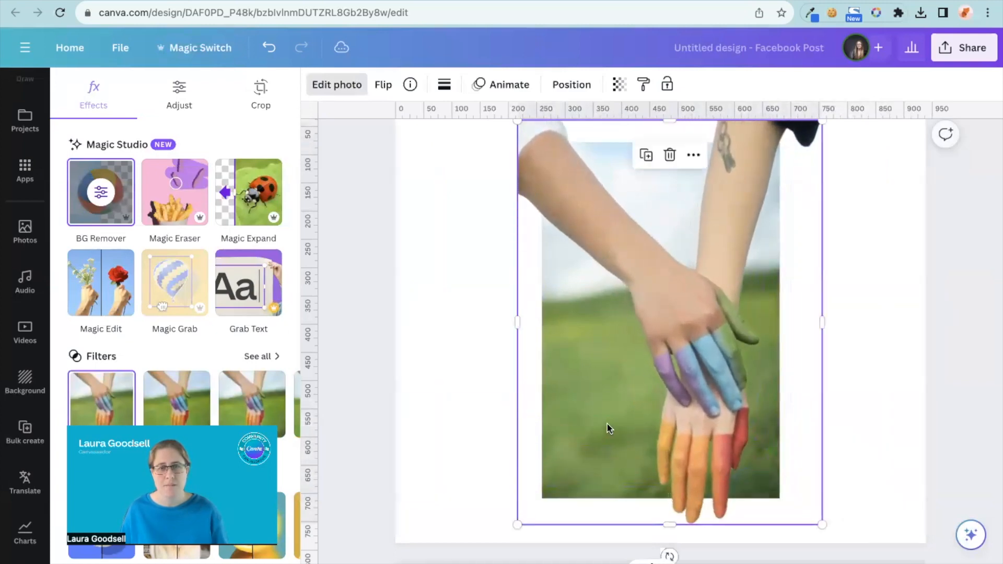
left_click(493, 412)
left_click_drag(574, 400, 632, 362)
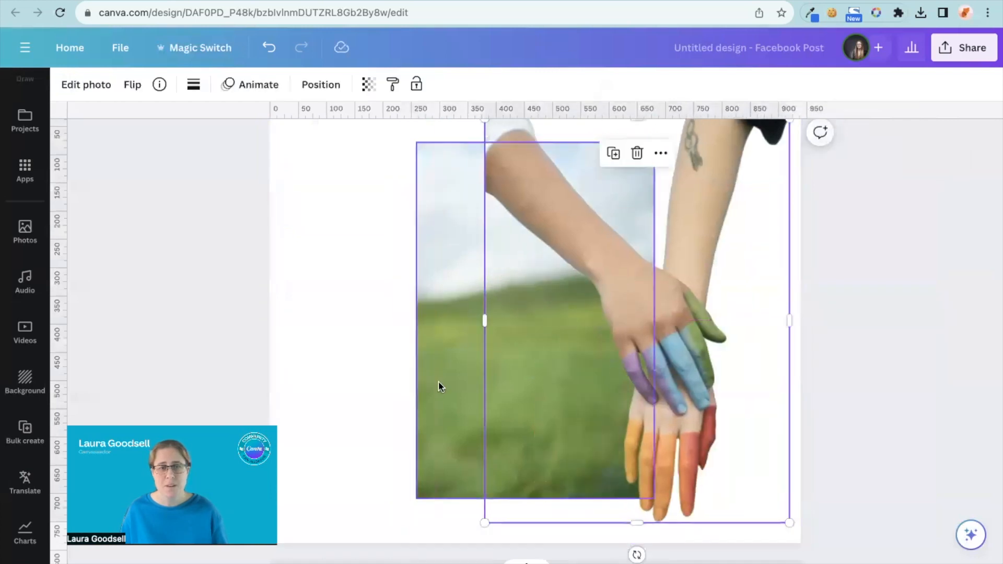
Step: Widen the grassy field photo behind the hands to about the page width and reposition it
left_click(437, 385)
left_click_drag(445, 391, 269, 328)
left_click_drag(654, 328, 800, 329)
left_click_drag(689, 320, 732, 329)
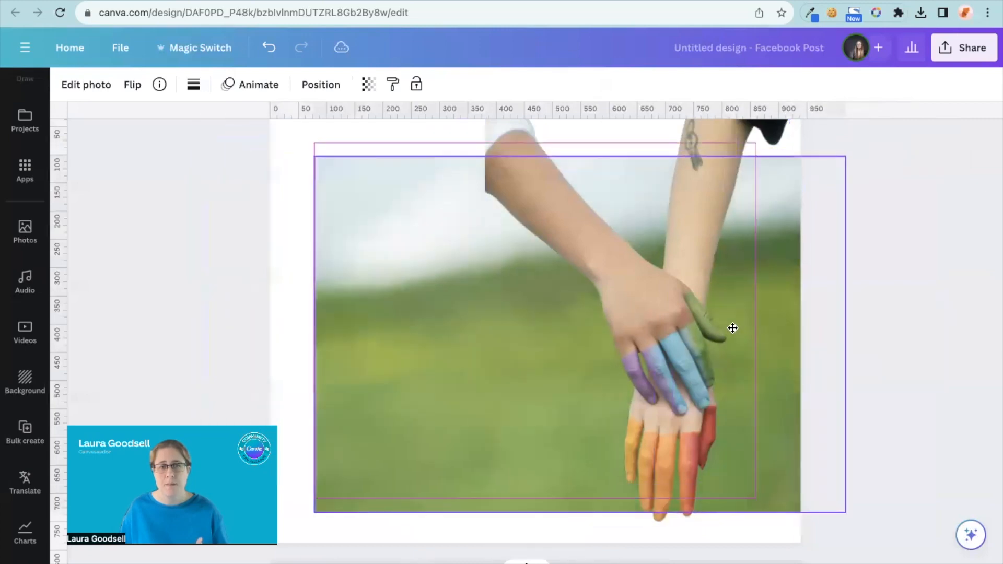
Step: Move the painted hands cutout up and to the left over the widened field photo
left_click(667, 260)
left_click_drag(657, 300, 597, 278)
left_click(371, 307)
Step: Review the edited photos across the design's pages, ending at the cup and sky page
scroll(377, 321, "down", 5)
scroll(377, 321, "up", 15)
scroll(377, 321, "down", 15)
scroll(377, 324, "up", 8)
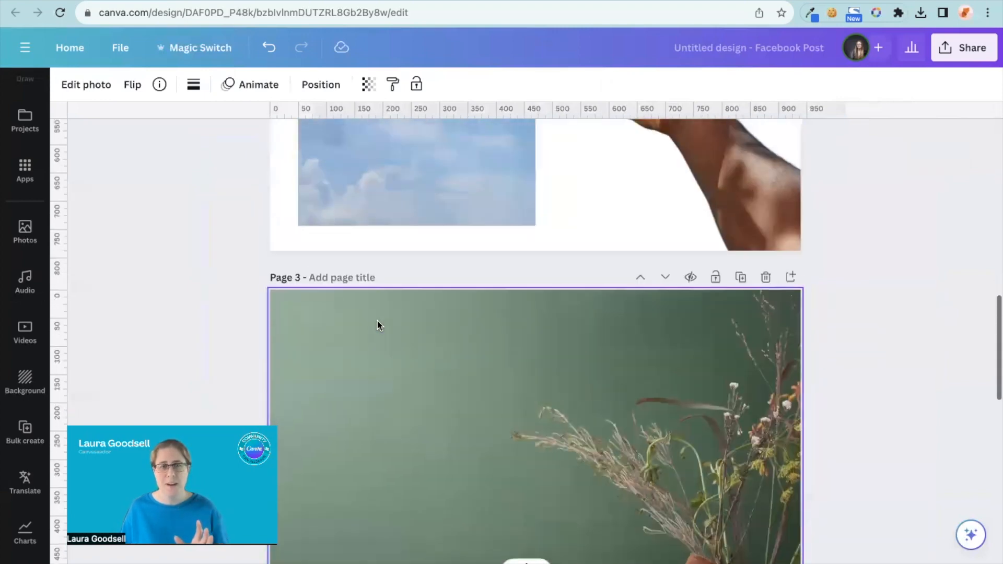
scroll(379, 325, "down", 2)
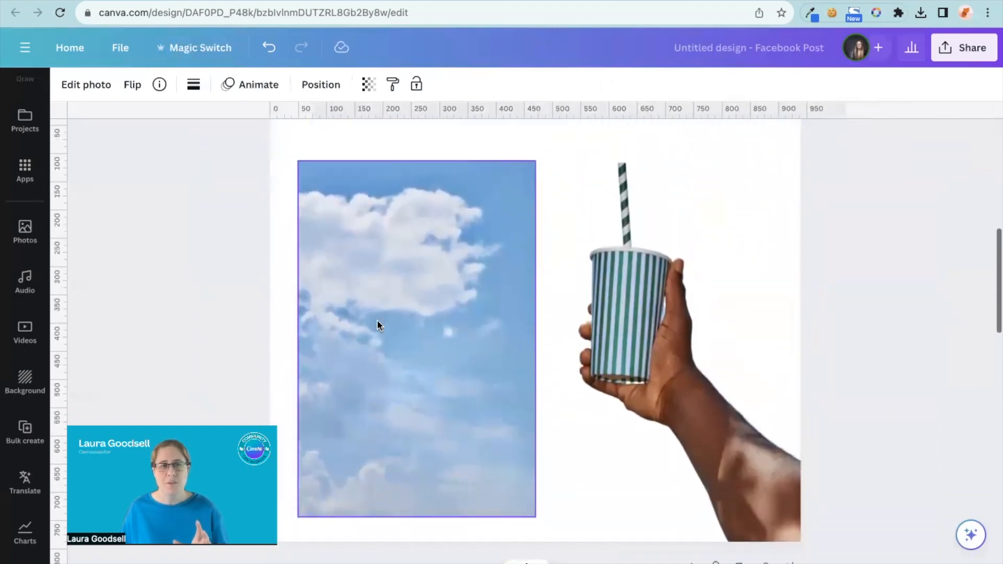